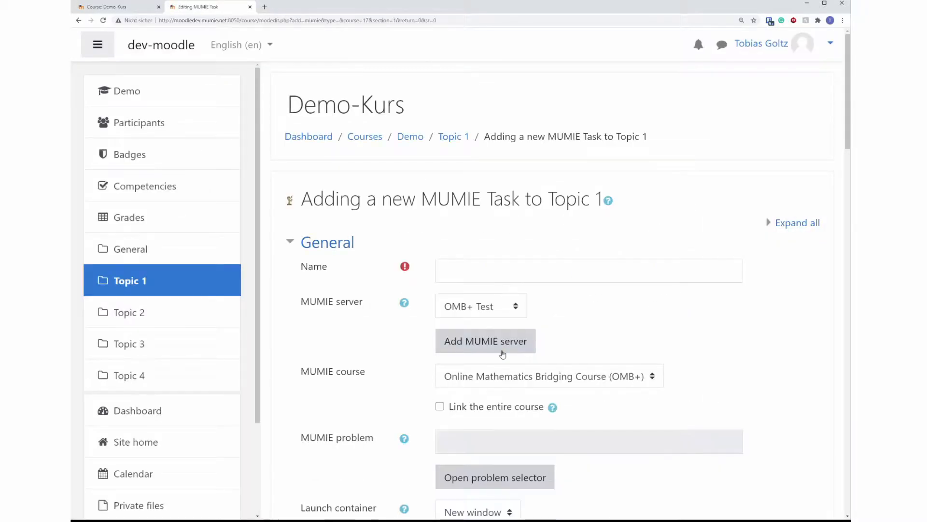
- Keep OMB+ Test as the MUMIE server and open the problem selector for the new MUMIE Task
click(494, 317)
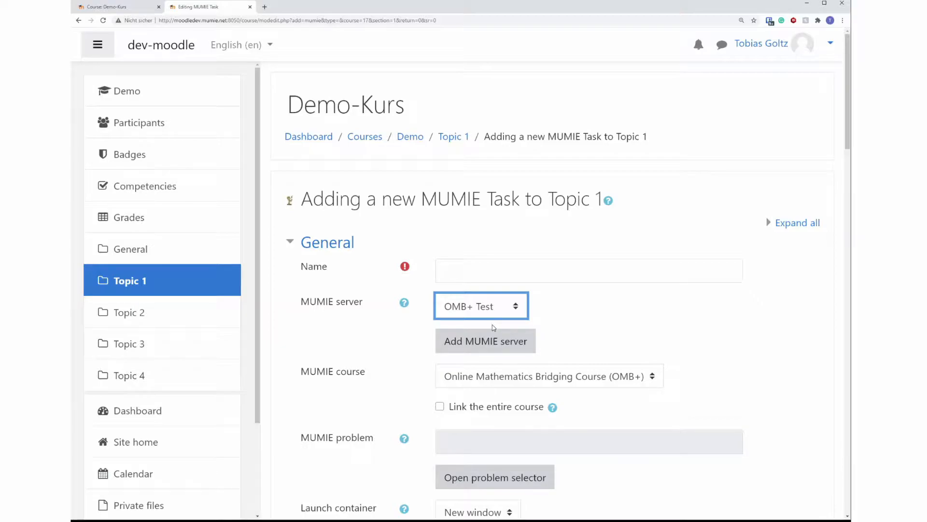
scroll(746, 291, down, 1)
click(754, 286)
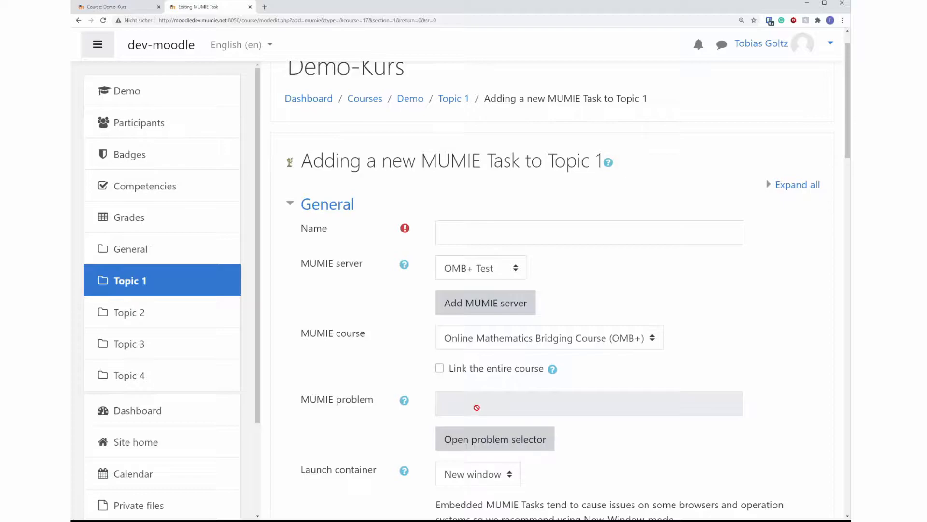
scroll(476, 407, down, 1)
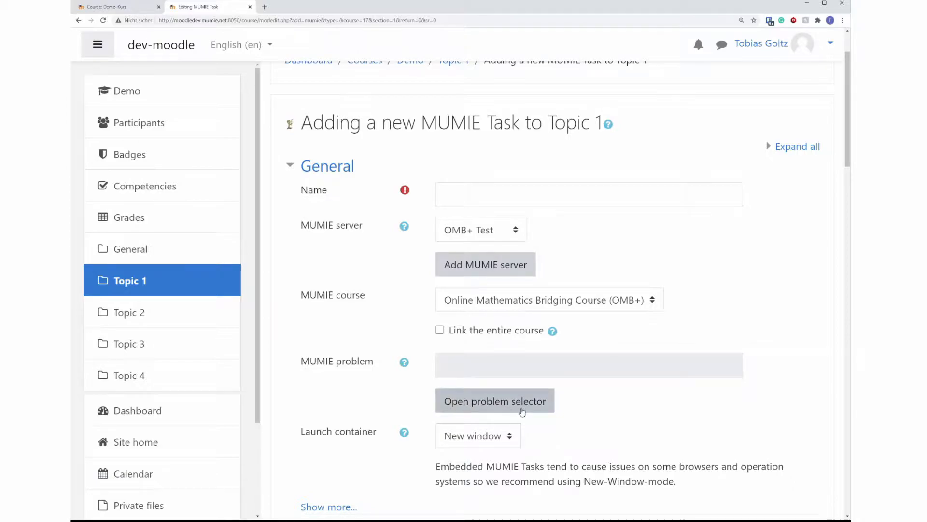
click(484, 399)
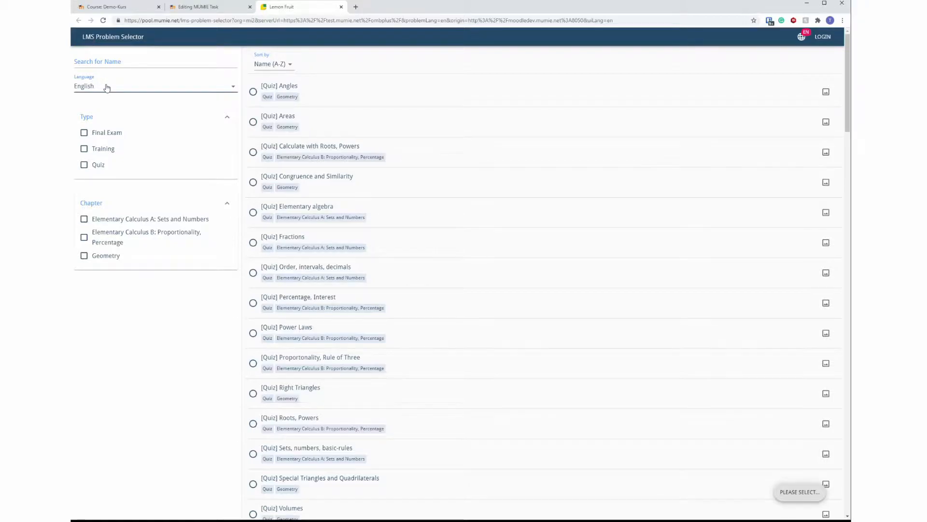
- Switch the problem list's language to Deutsch and back to English
click(140, 85)
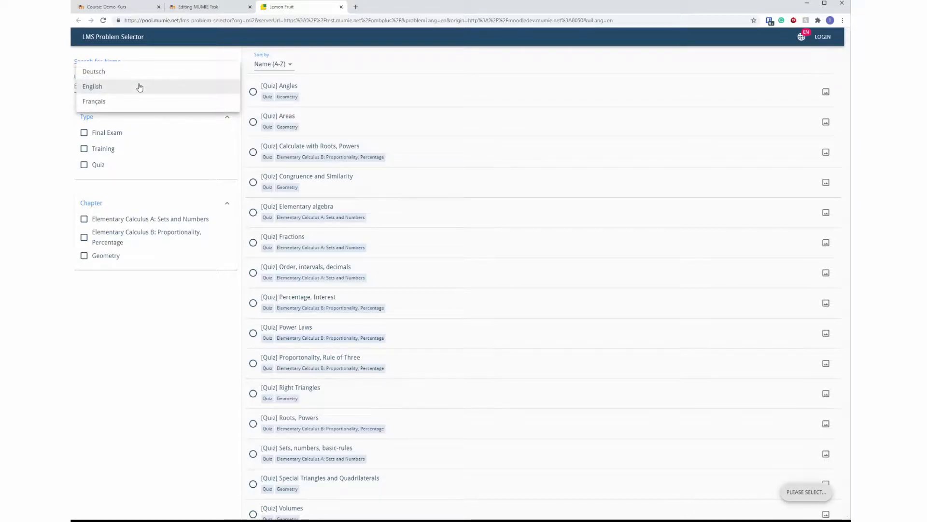
click(129, 72)
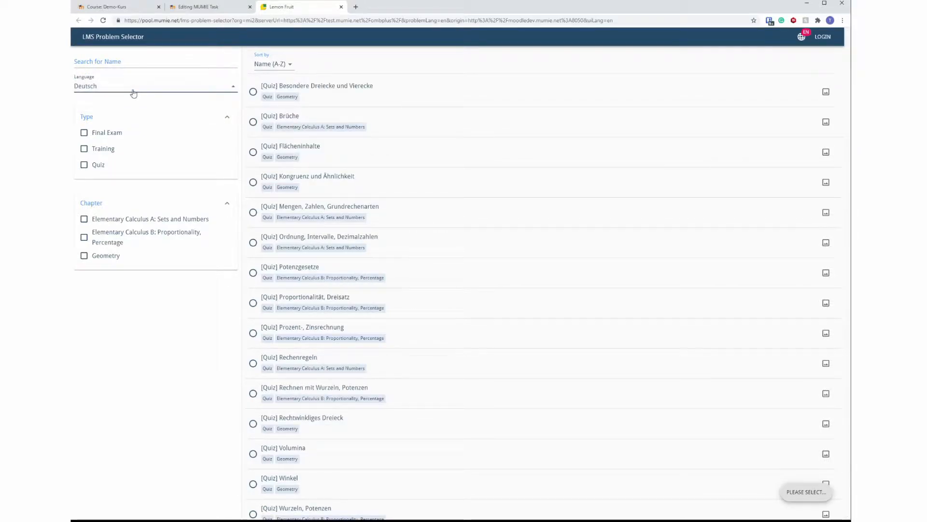
click(132, 91)
click(125, 105)
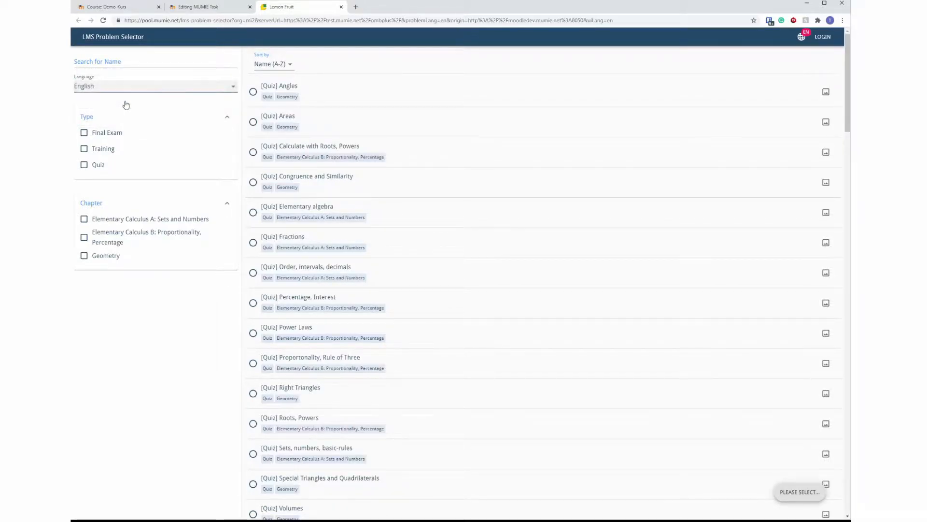
- Filter the problem list by the types Final Exam and Training
click(109, 138)
click(100, 150)
- Try the chapter filter Elementary Calculus A: Sets and Numbers and remove it again
click(121, 201)
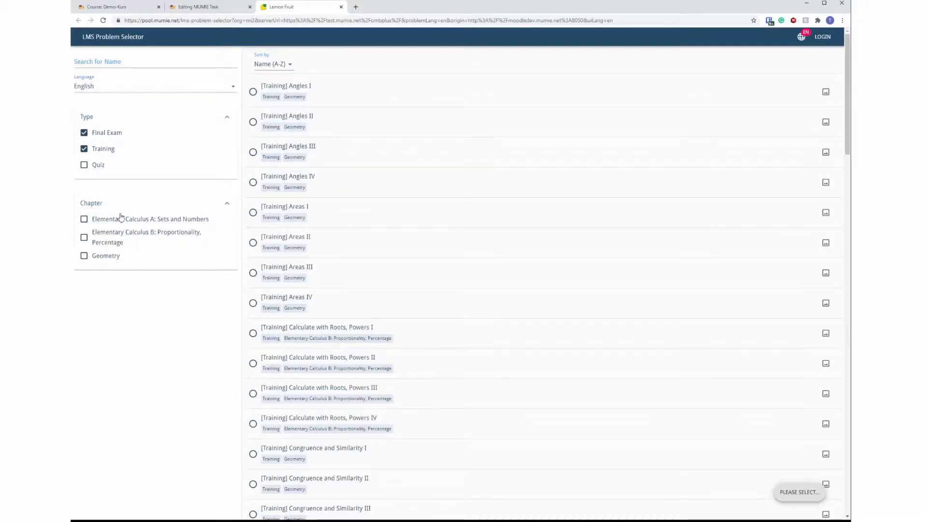
click(115, 202)
click(107, 204)
click(107, 202)
click(104, 221)
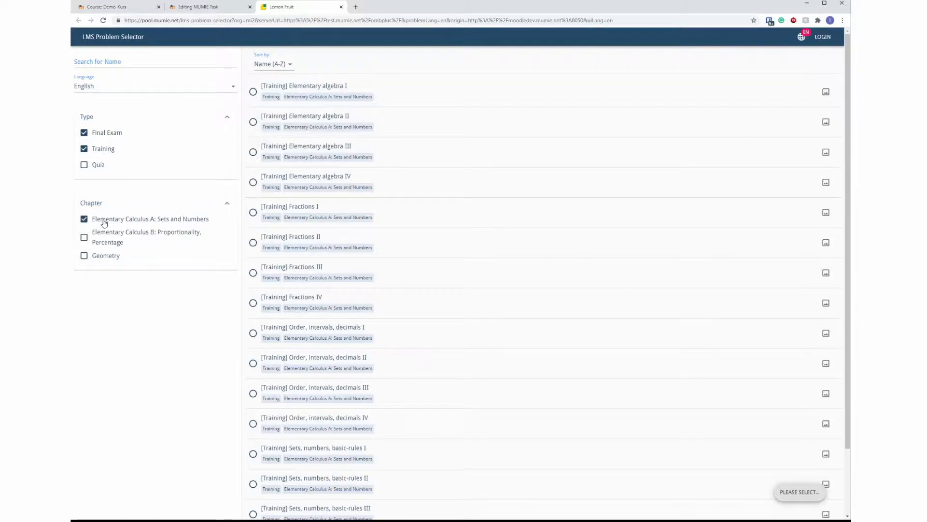
click(104, 221)
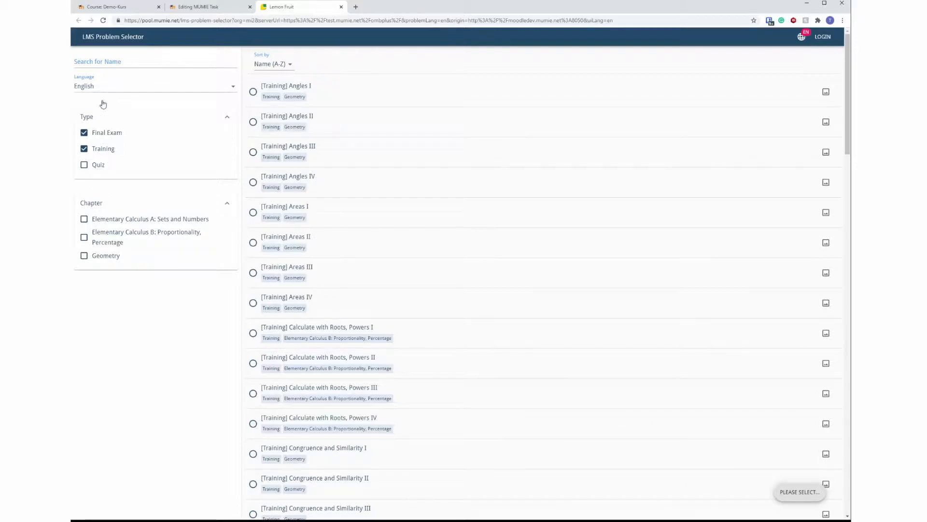
- Search the problems for "frac", preview [Training] Fractions I, and clear the search after closing the preview
click(121, 57)
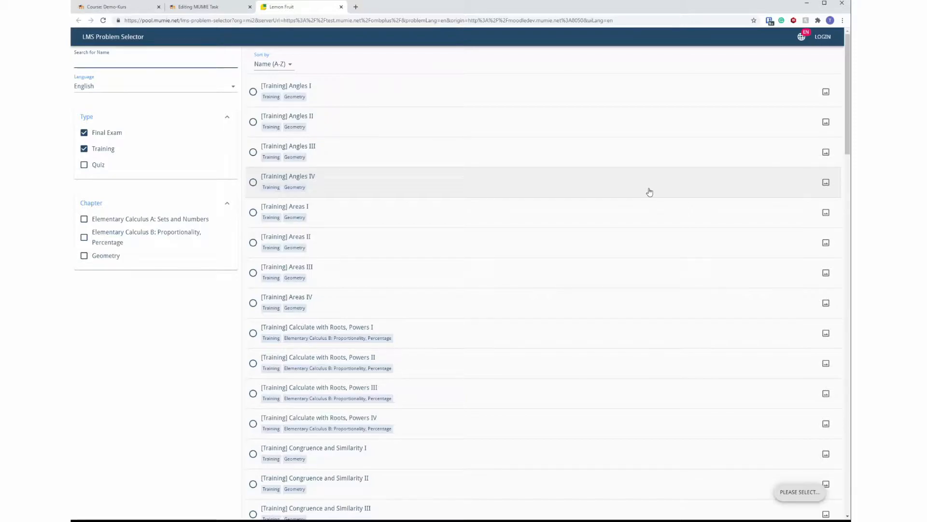
text(frac)
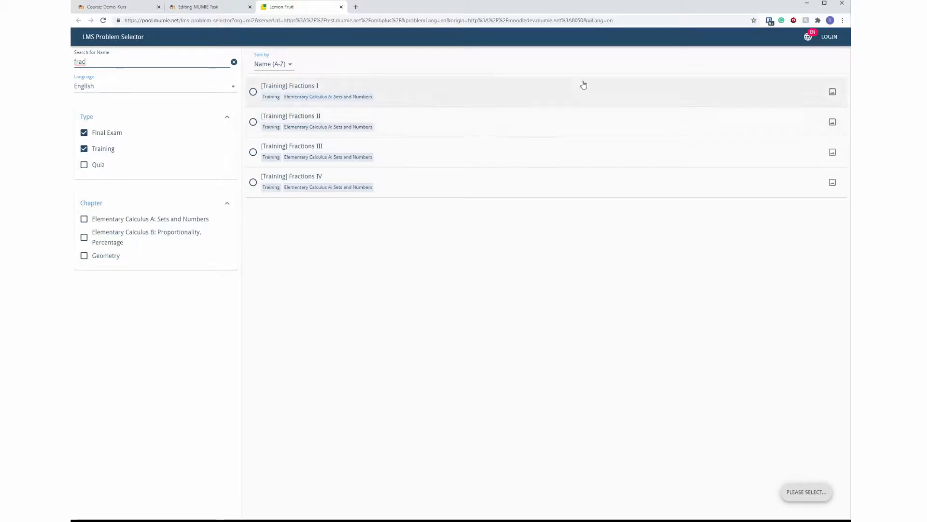
click(833, 92)
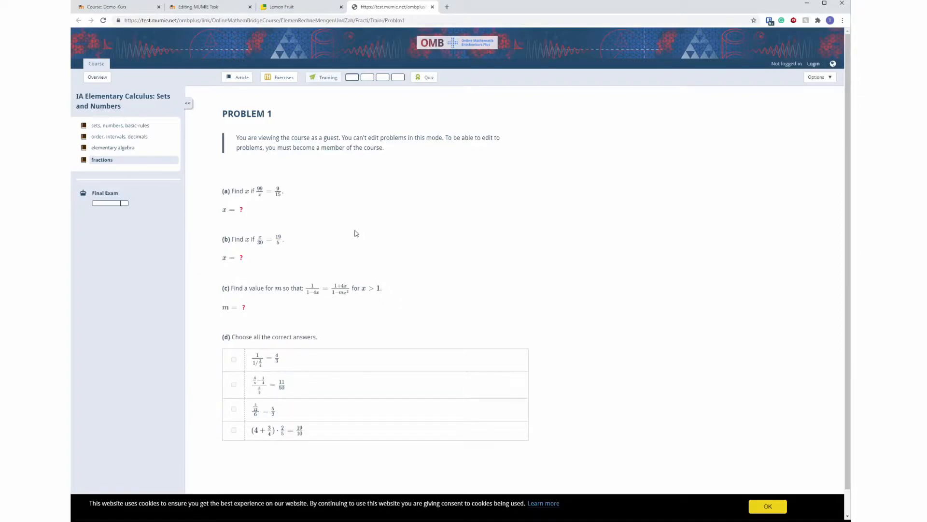
middle_click(388, 9)
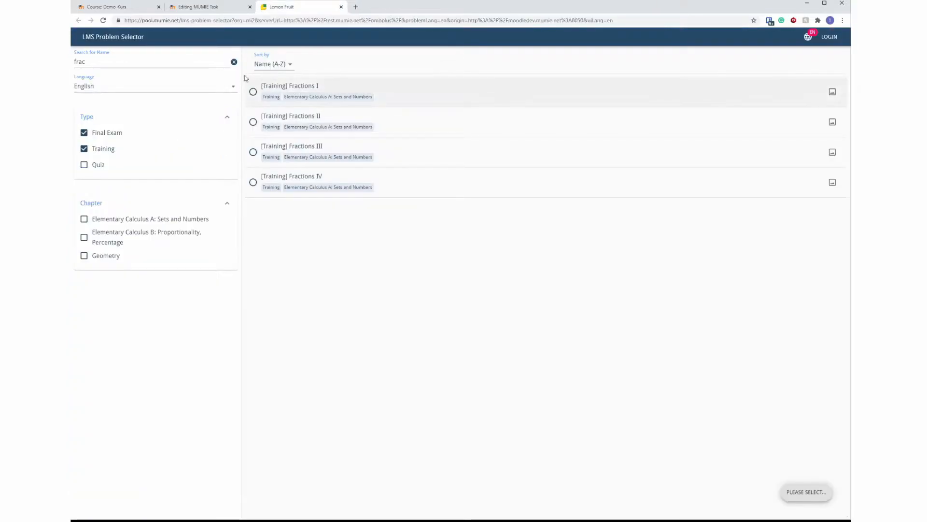
click(234, 61)
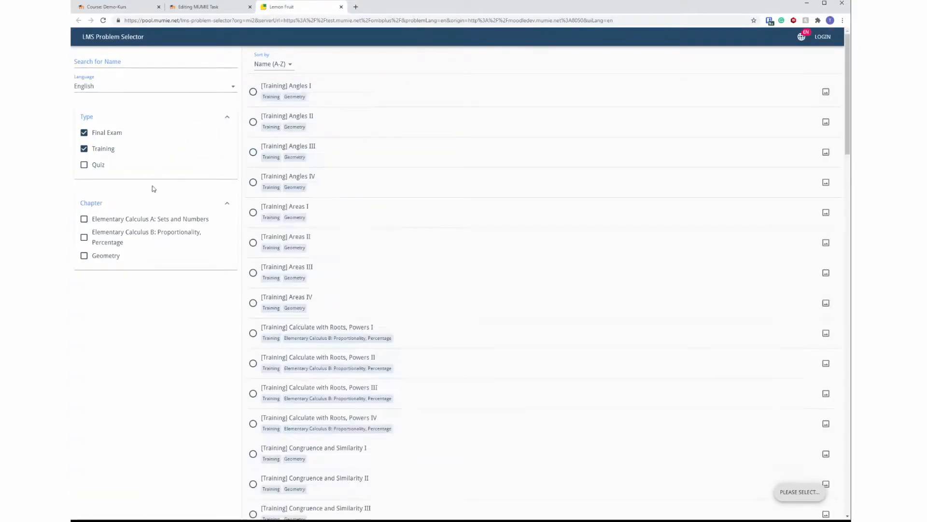
- Filter the problems by the chapter Elementary Calculus A: Sets and Numbers and remove the Training type filter
click(151, 210)
click(137, 198)
click(138, 210)
click(127, 199)
click(130, 222)
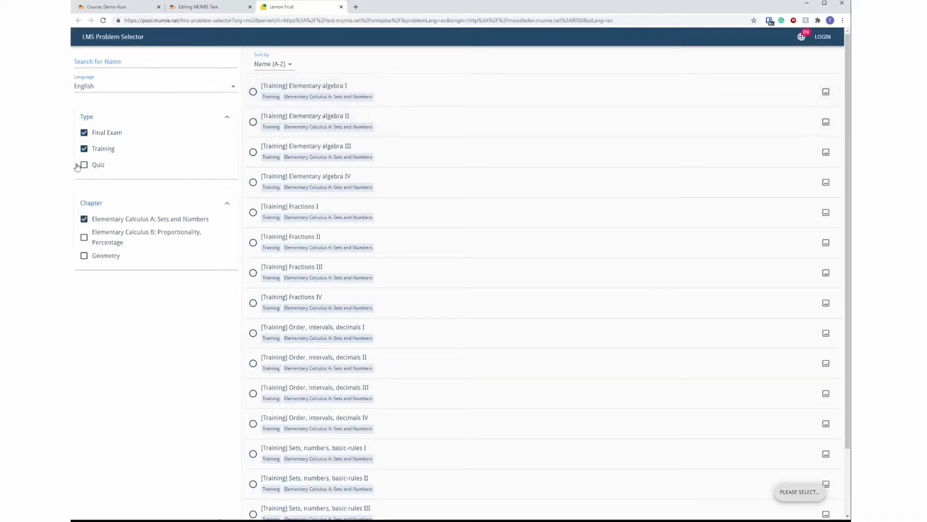
click(101, 153)
- Select the problem Final Exam Elementary Calculus A and transfer it to the LMS
click(339, 87)
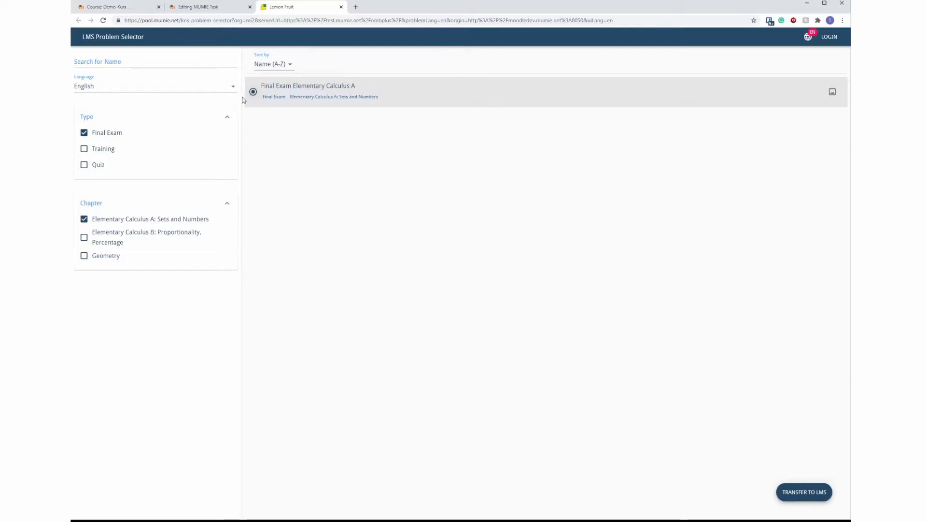
click(806, 491)
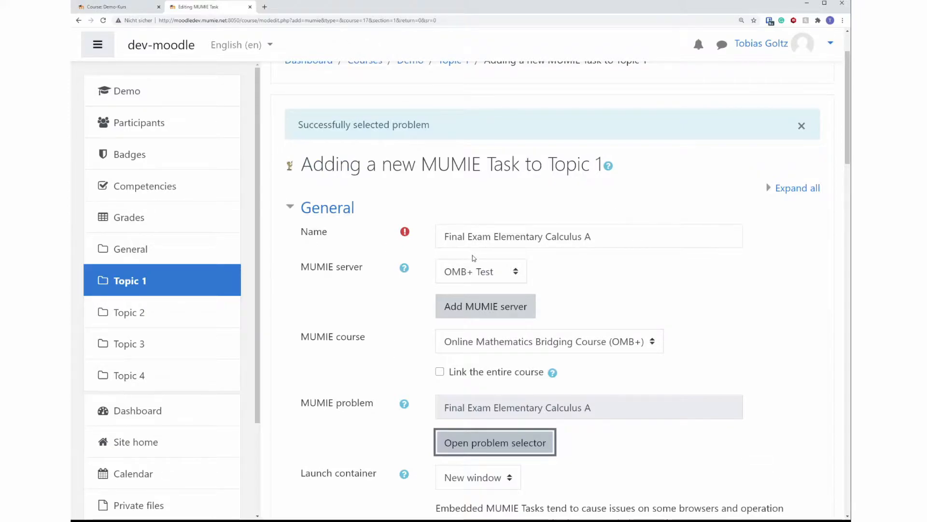
- Set sharing grades with other courses to Yes in the task's grade settings
scroll(473, 256, down, 4)
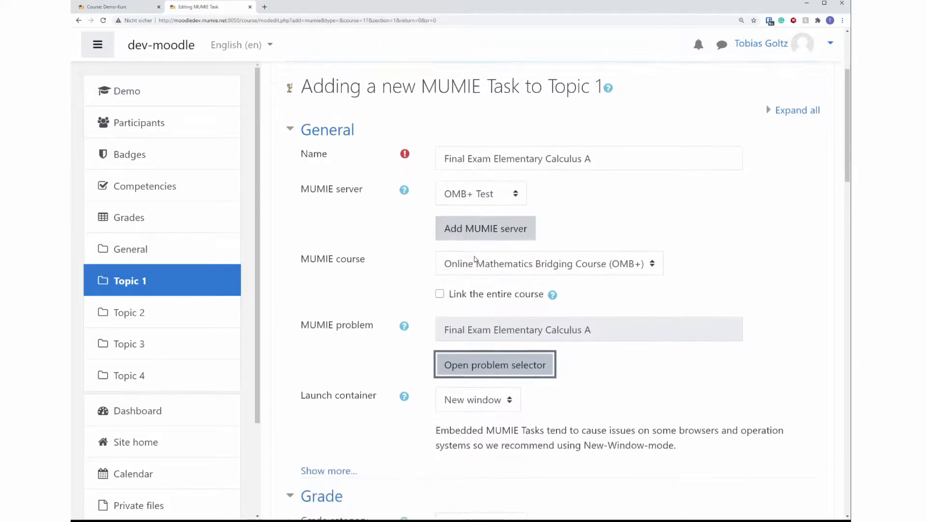
scroll(475, 260, down, 3)
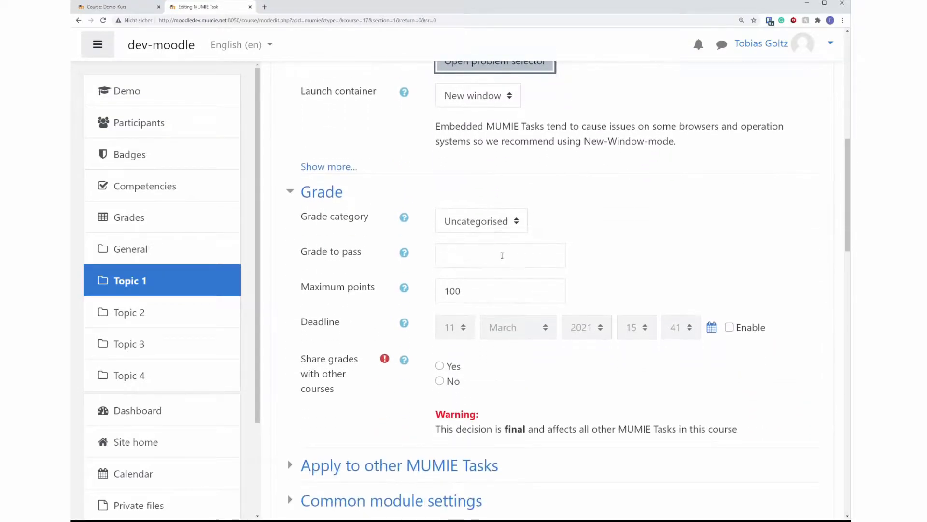
click(440, 367)
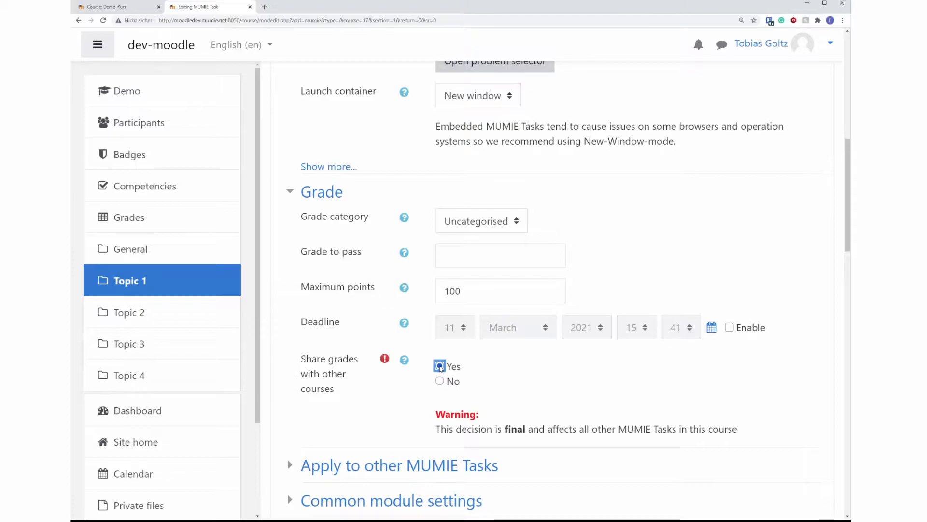
- Enable the task's deadline, set its day to 22 March 2021, and save the task, returning to the course
click(730, 327)
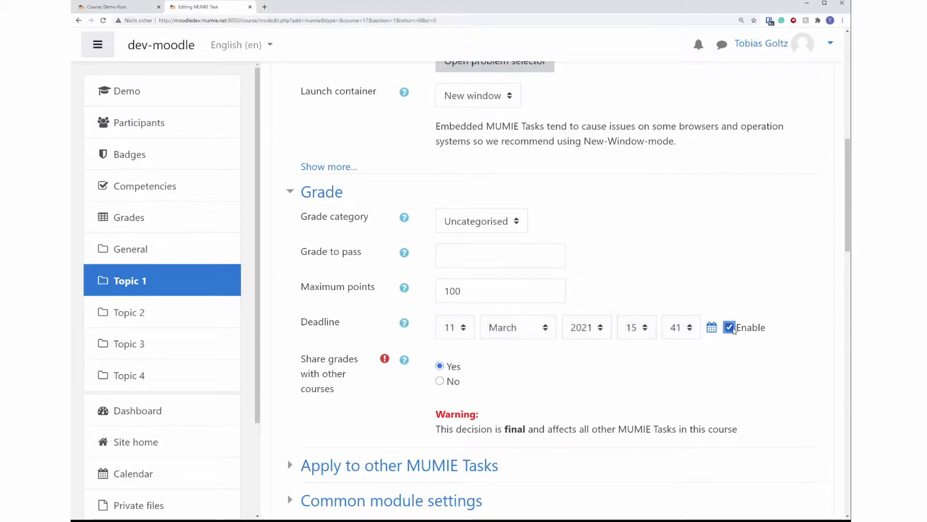
click(453, 336)
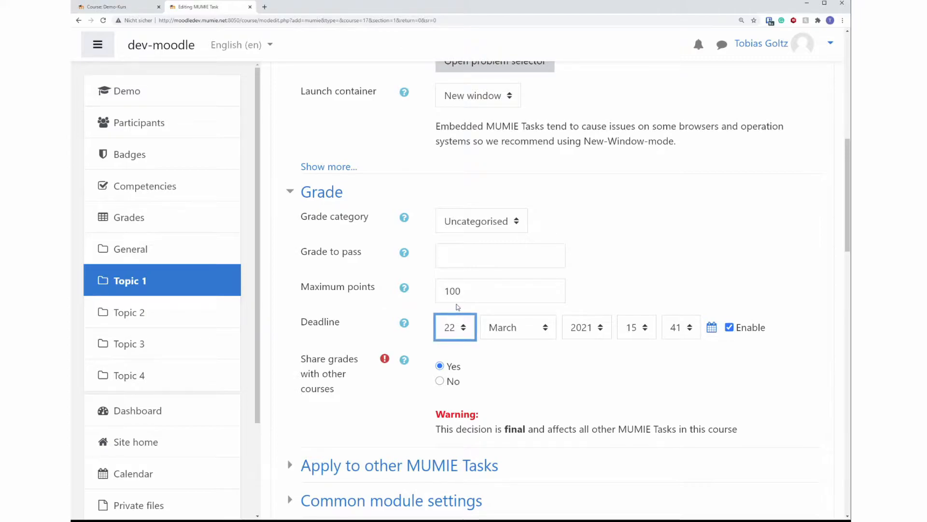
click(509, 405)
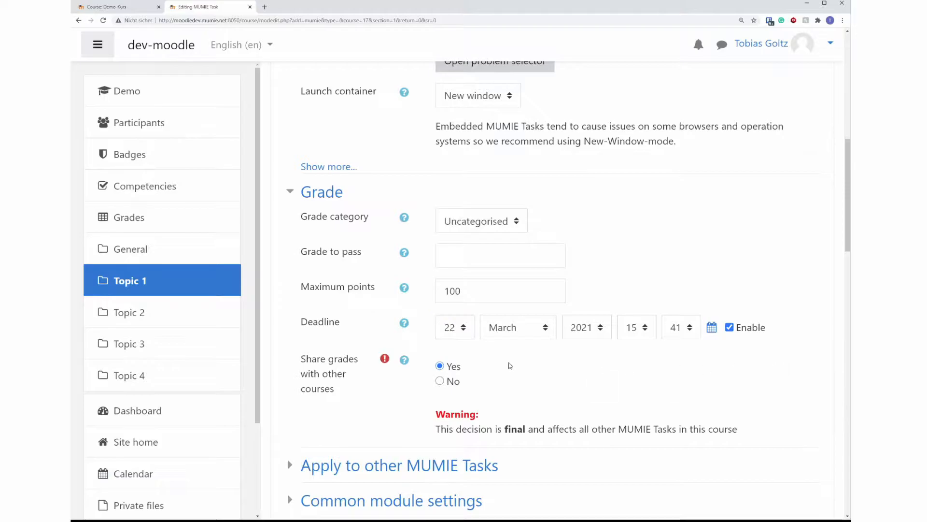
scroll(493, 361, down, 5)
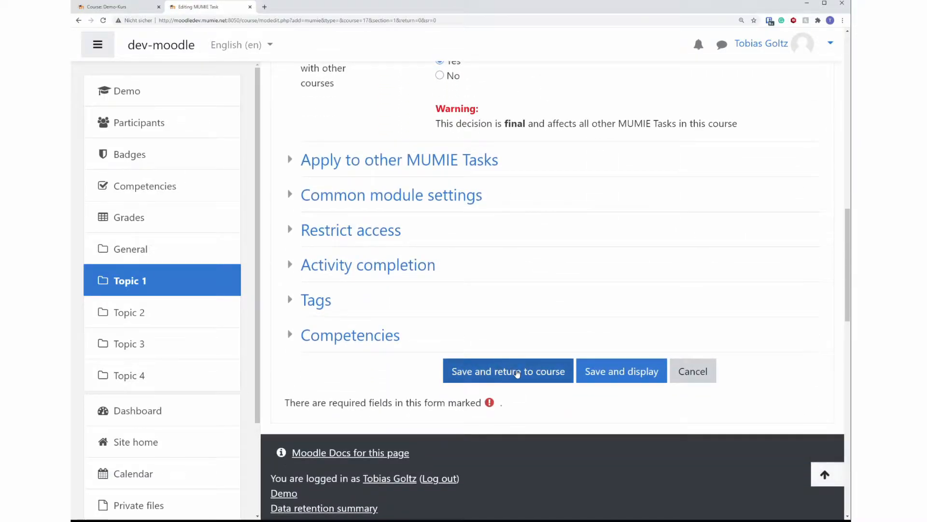
click(526, 373)
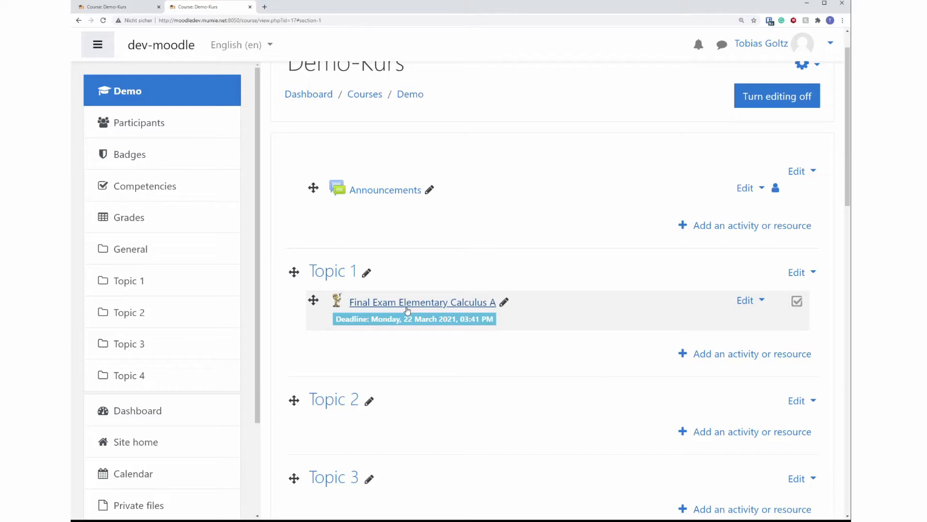
- In the Final Exam Elementary Calculus A task, grant the listed student a due date extension to 29 March 2021
click(410, 303)
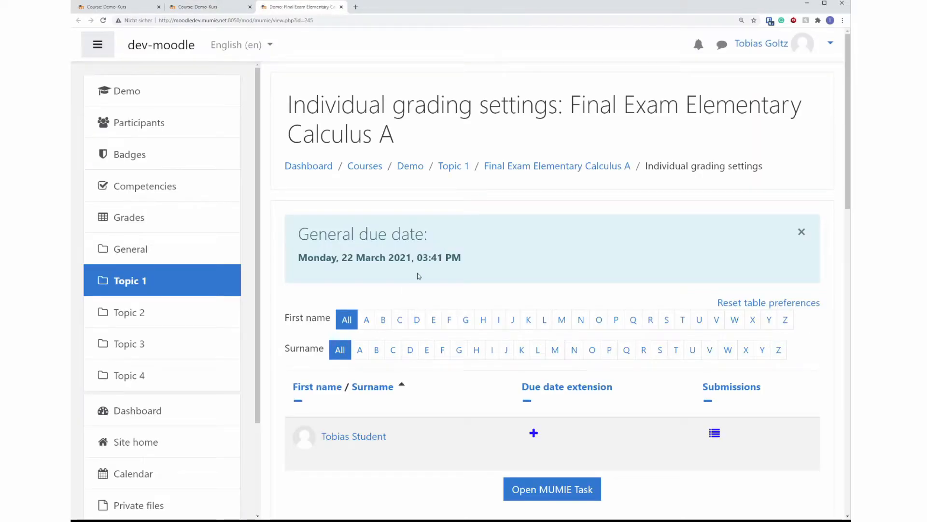
scroll(435, 270, down, 2)
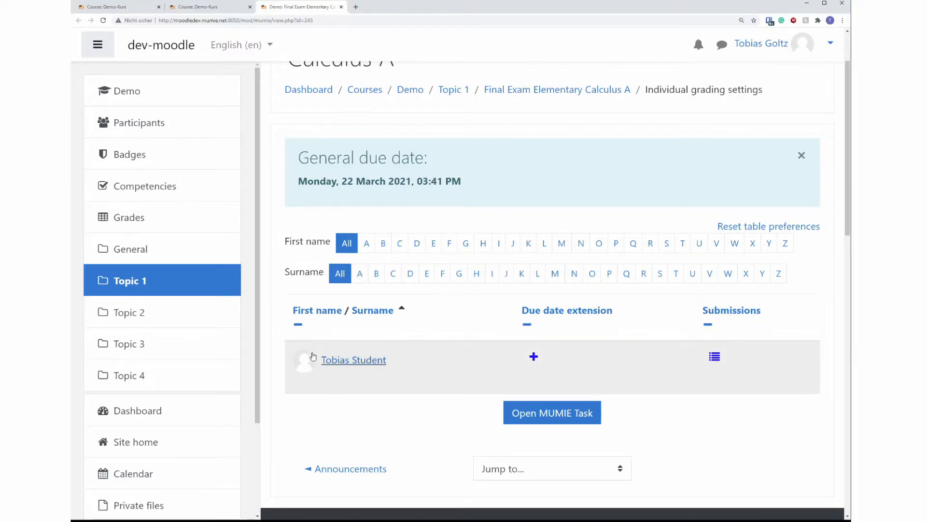
click(534, 357)
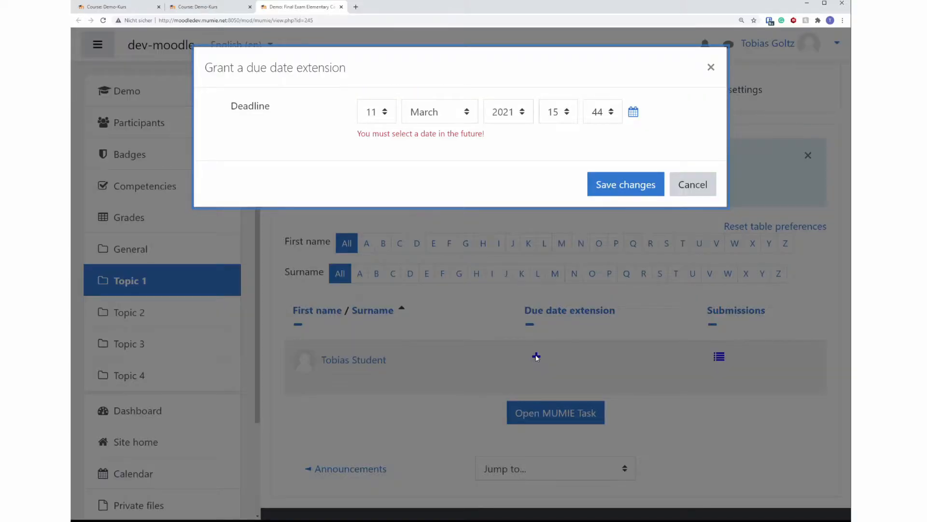
click(389, 121)
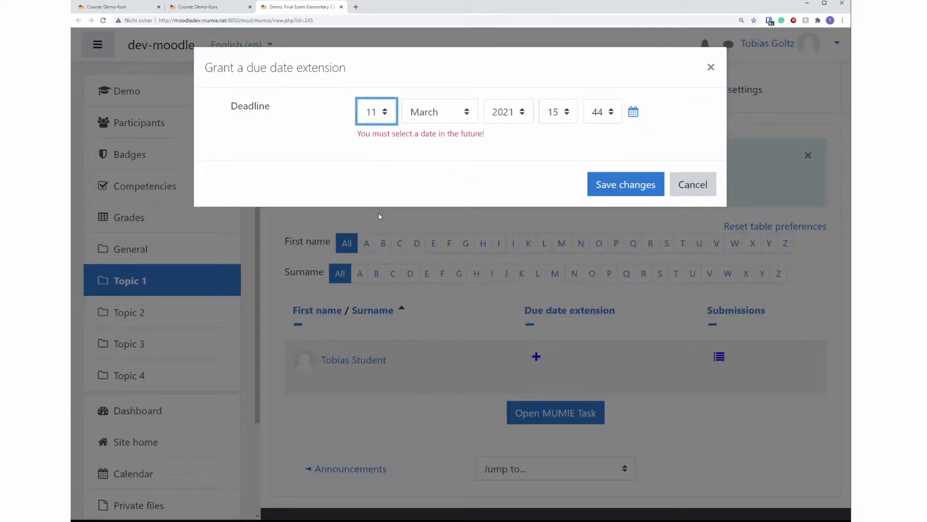
text(29)
click(601, 185)
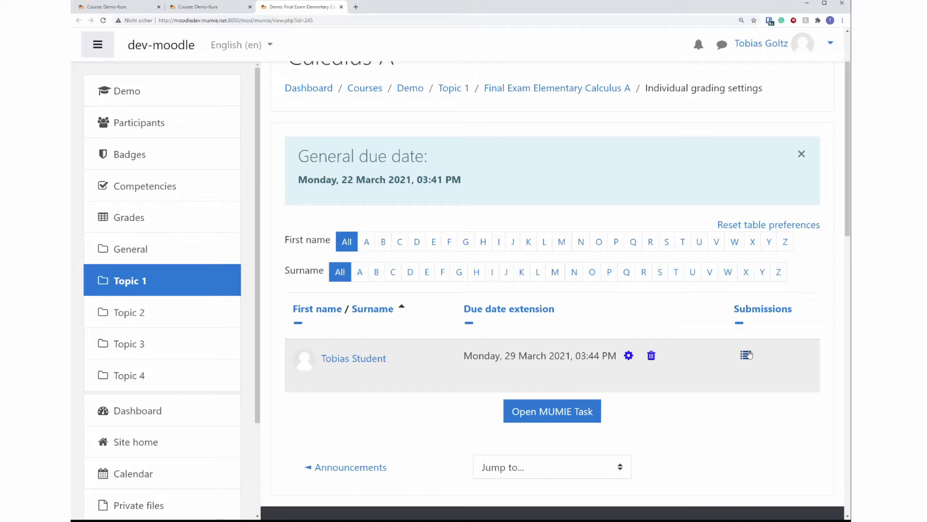
- Use the student's submission of 03 June 2020, 11:04 AM in the gradebook and open the course's grader report
click(748, 356)
scroll(585, 299, down, 7)
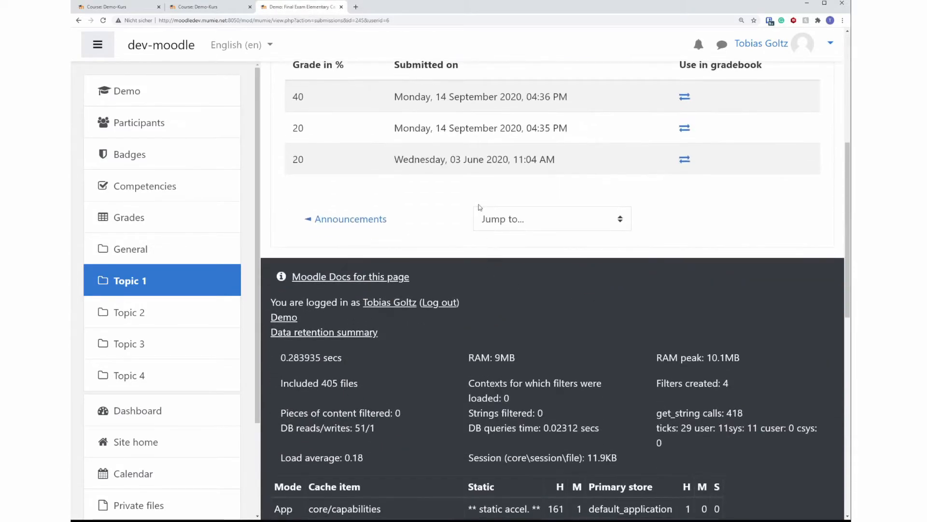
scroll(496, 202, up, 1)
scroll(342, 231, up, 2)
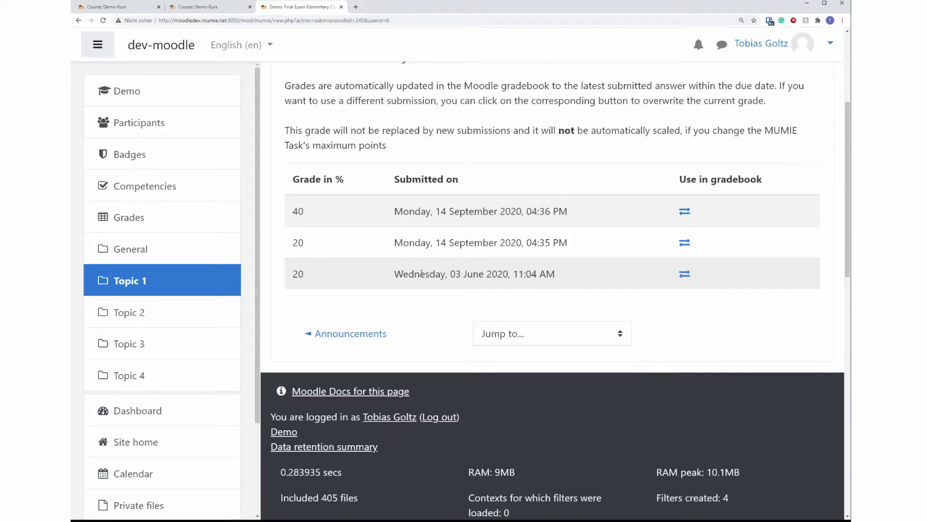
click(684, 276)
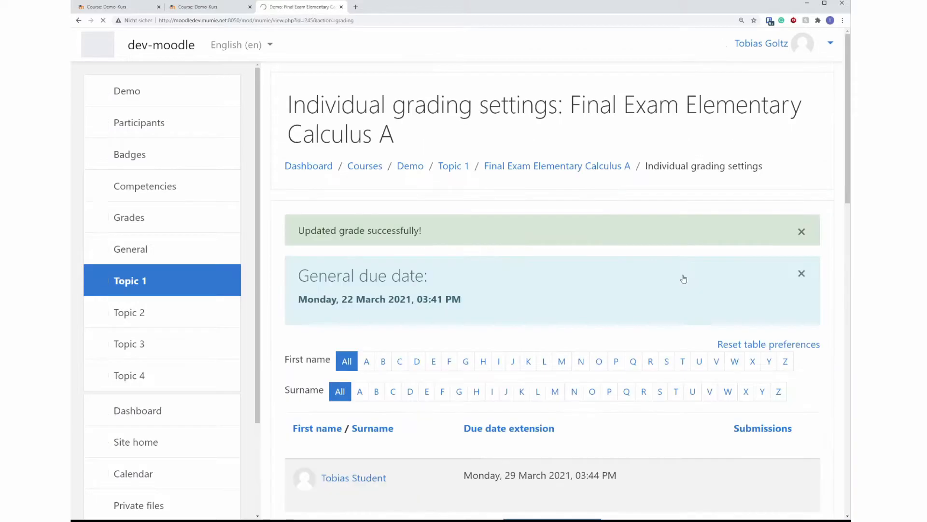
click(137, 211)
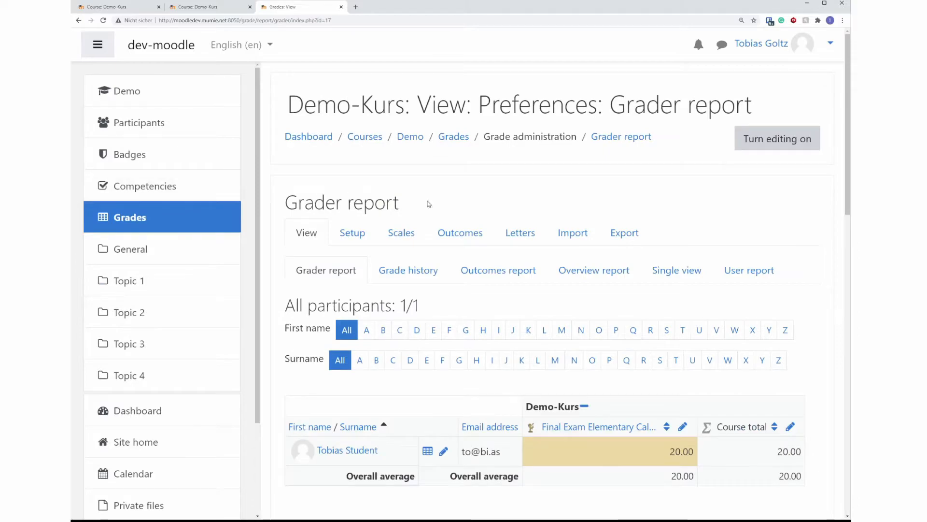
- Examine the student's final exam grade in the course's grader report
scroll(465, 209, down, 3)
drag(661, 381, 721, 380)
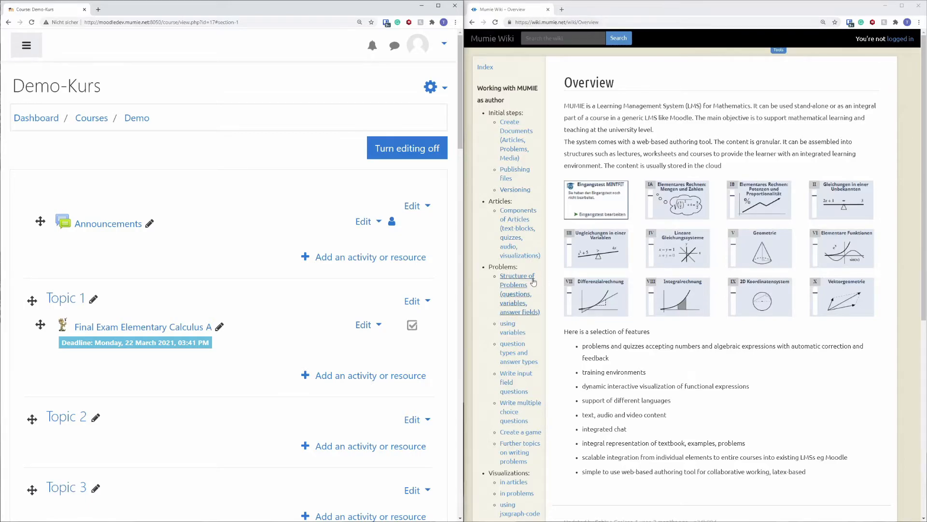
- In the Mumie Wiki, open the teachers' guide to MUMIE-Moodle integration from the page on working with MUMIE as LMS platform
scroll(507, 285, down, 6)
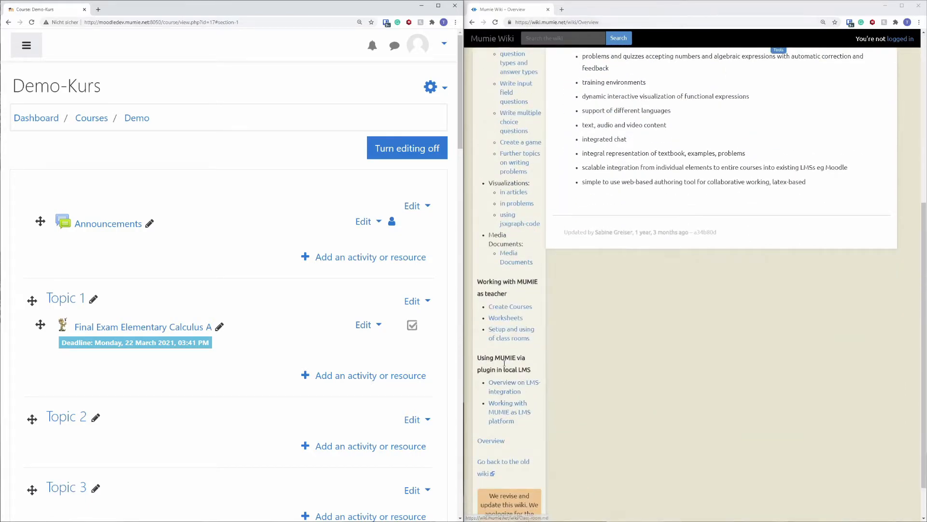
click(502, 414)
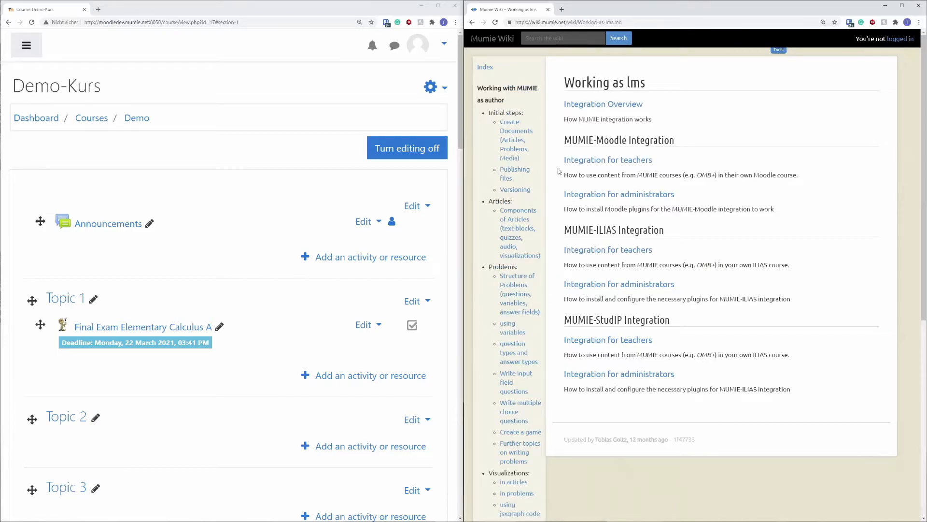
double_click(582, 141)
drag(596, 141, 676, 140)
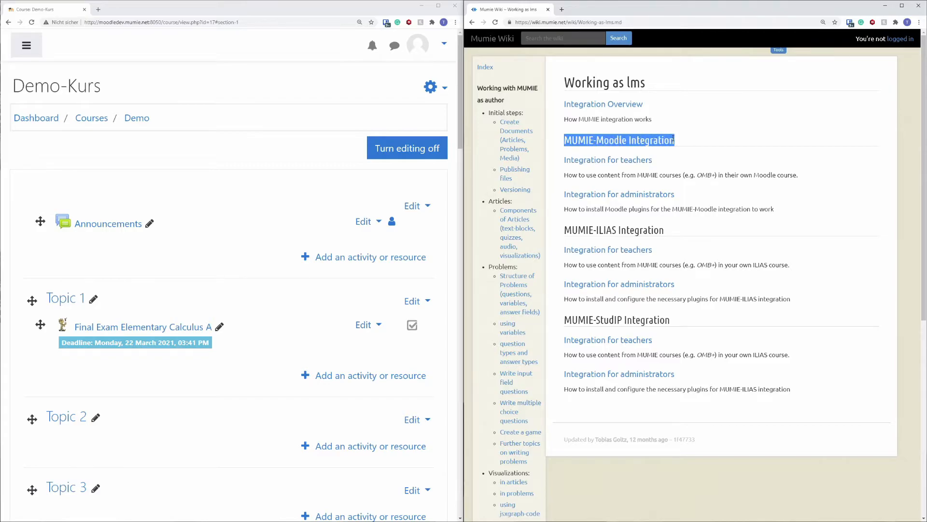
click(594, 160)
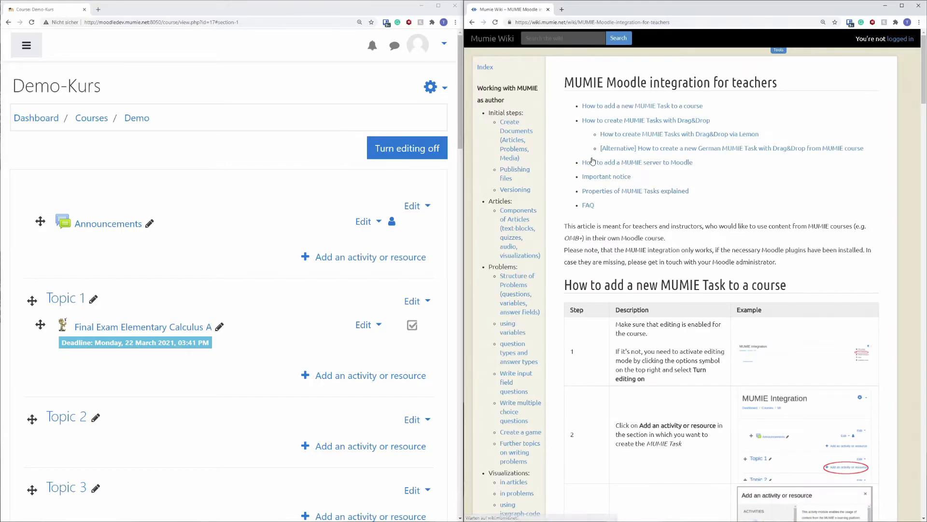
- Open the Lemon multi problem selector for OMB+ from the guide's section on creating MUMIE Tasks with Drag&Drop
scroll(644, 179, down, 8)
scroll(644, 179, down, 15)
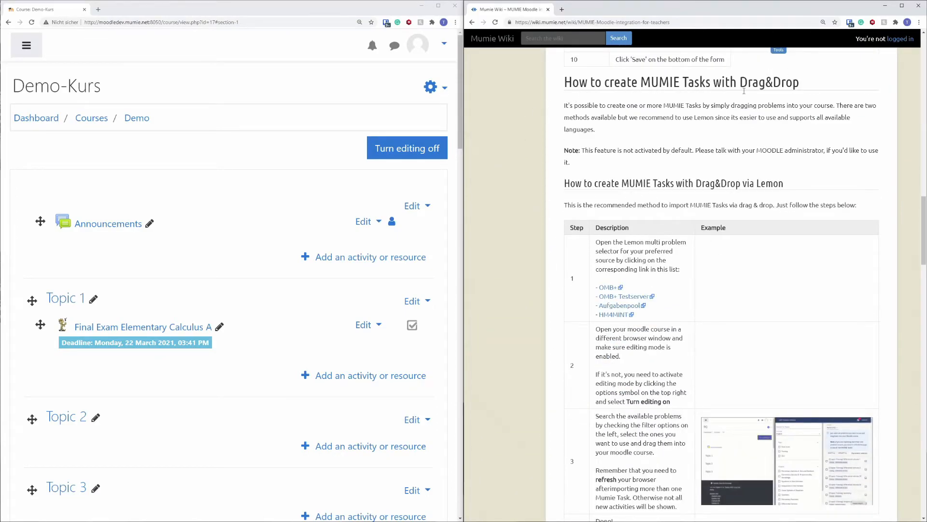
click(611, 291)
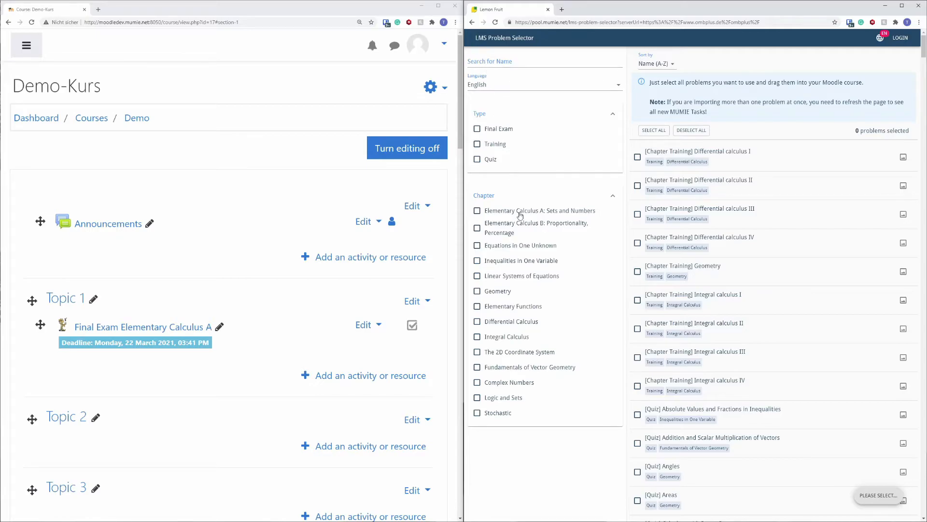
- Filter the problems by type Training and the name "fraction", and select all matching problems
click(501, 146)
click(500, 63)
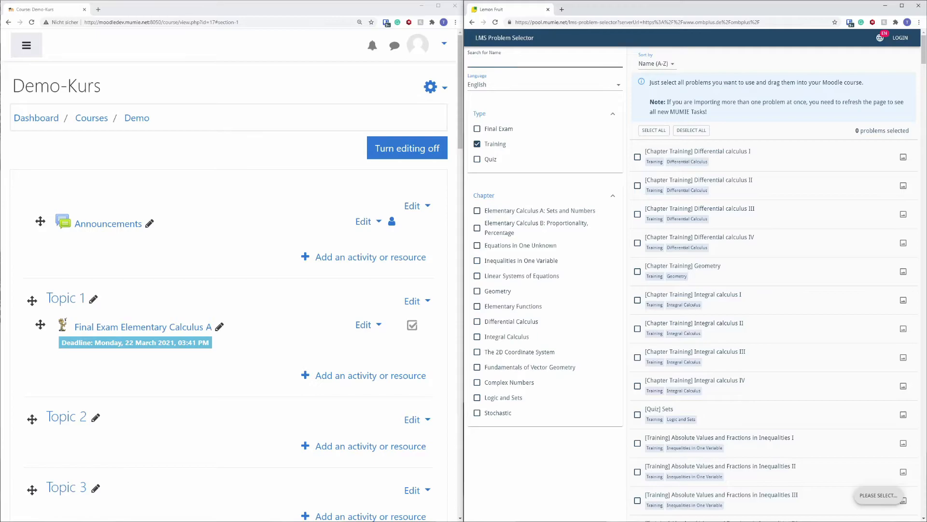
text(fract)
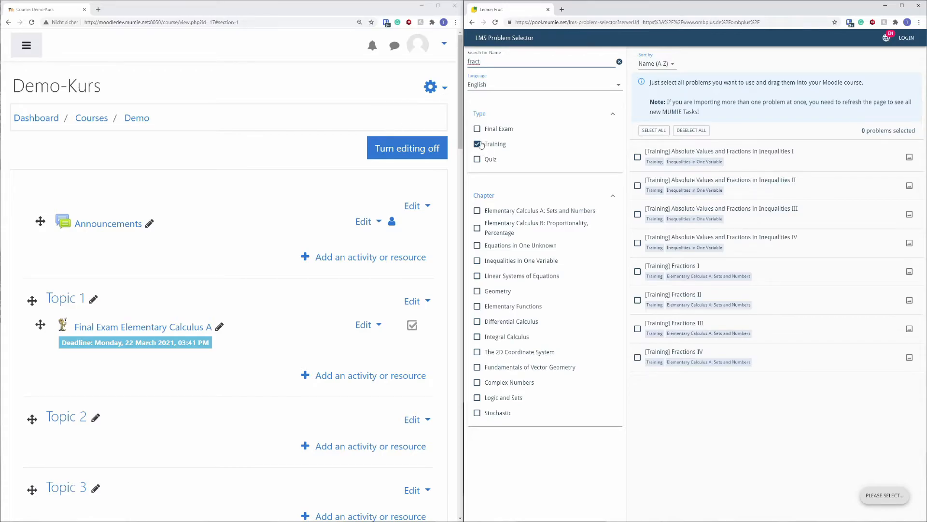
text(ion)
click(652, 131)
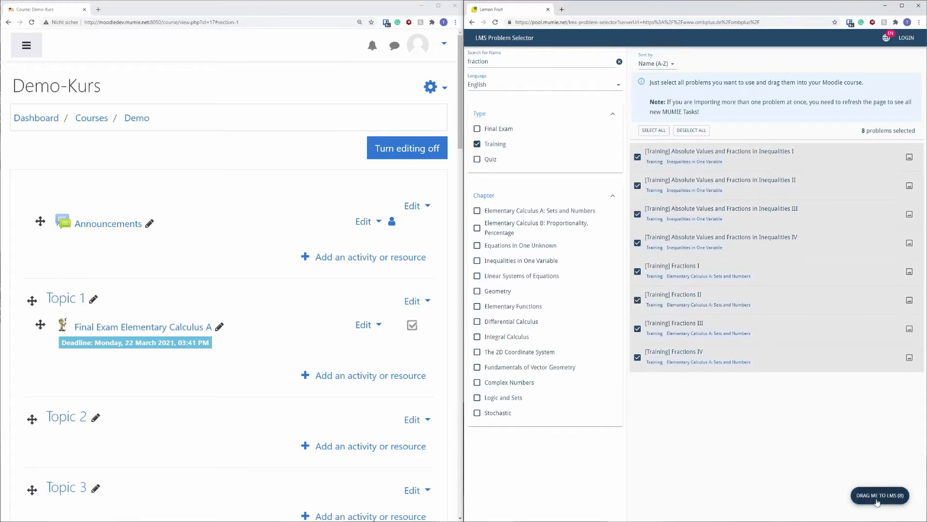
- Import the selected training problems into Topic 2 of the Moodle course and reload the course page
drag(877, 502, 81, 422)
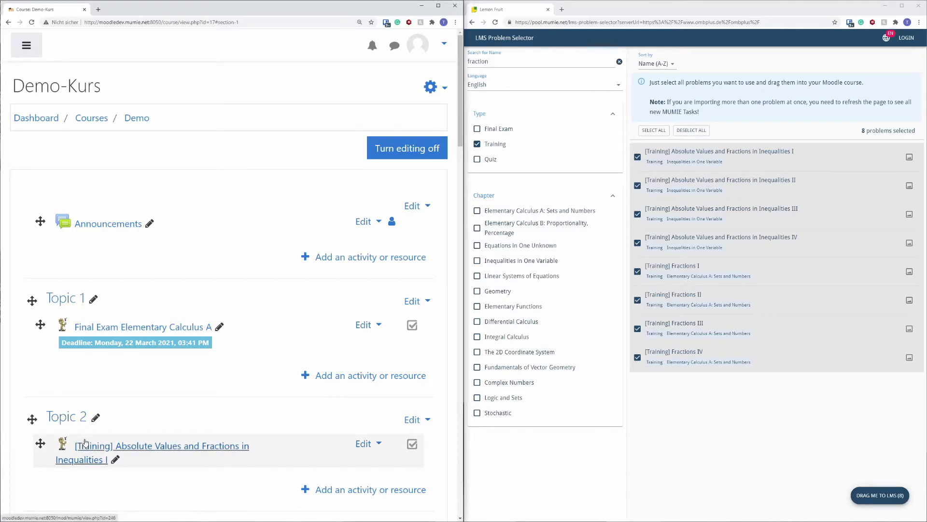
click(32, 23)
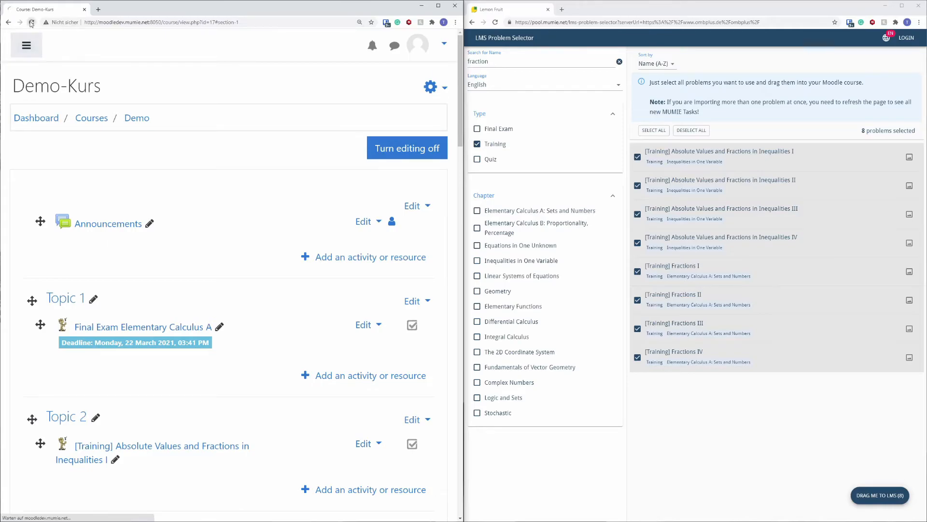
scroll(229, 283, down, 5)
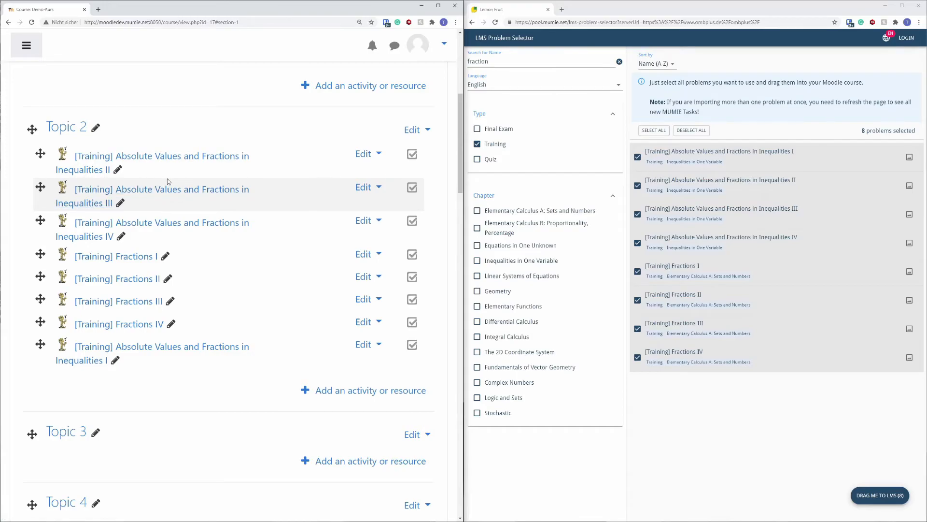
- In the settings of [Training] Absolute Values and Fractions in Inequalities II, enable the deadline and set its day to 31 March 2021
click(363, 154)
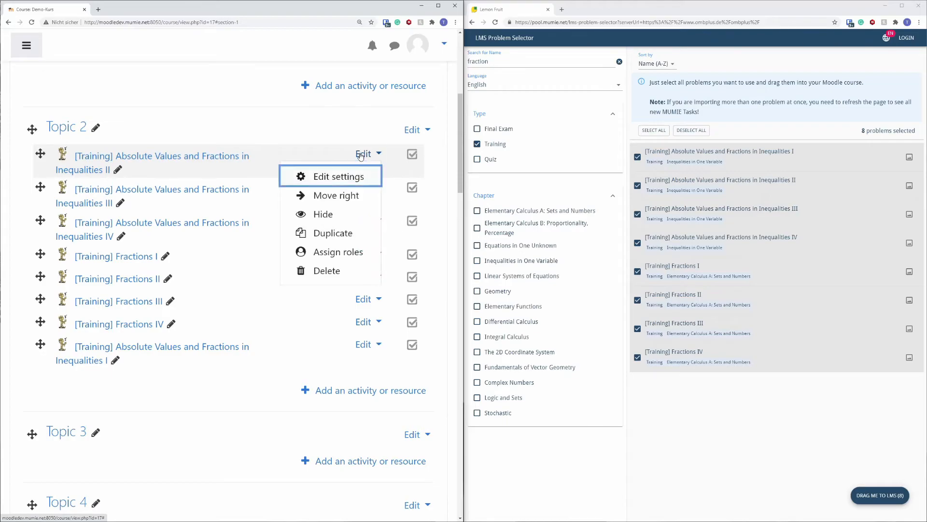
click(348, 179)
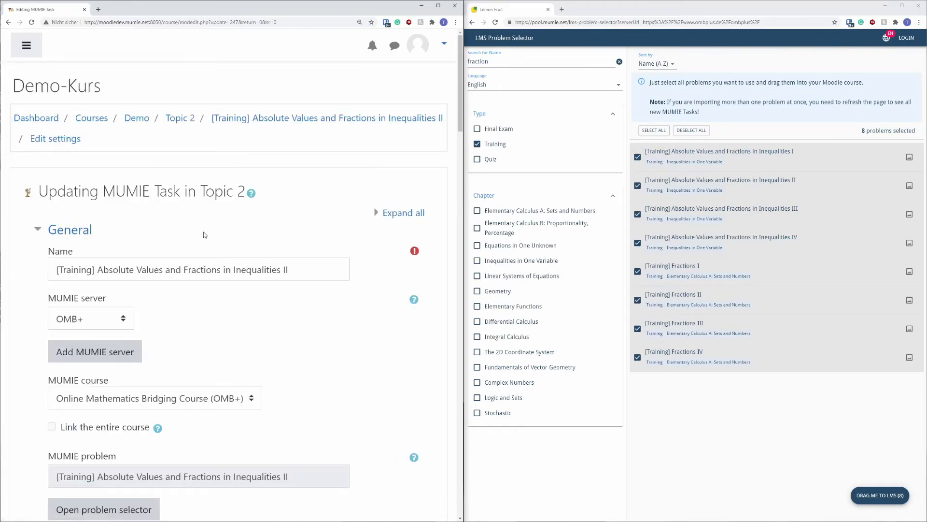
scroll(162, 229, down, 5)
scroll(162, 229, down, 1)
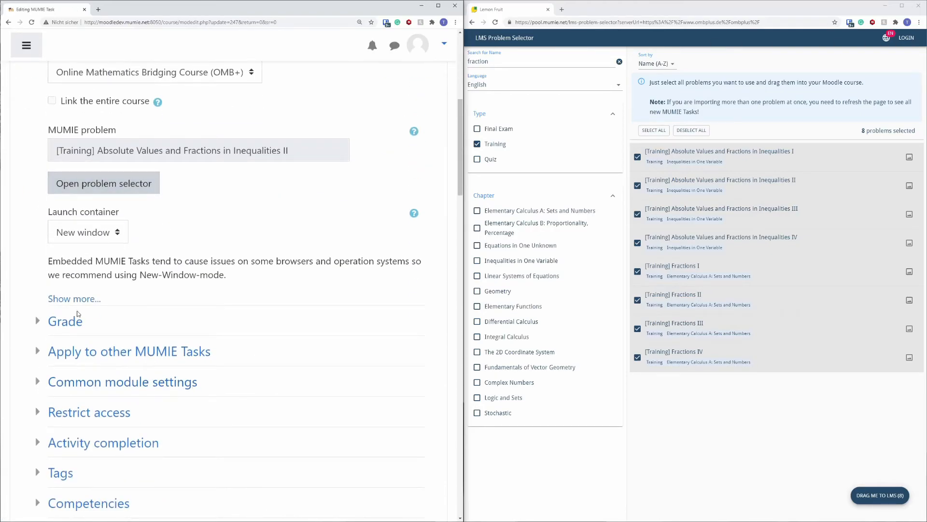
click(69, 325)
scroll(95, 285, down, 3)
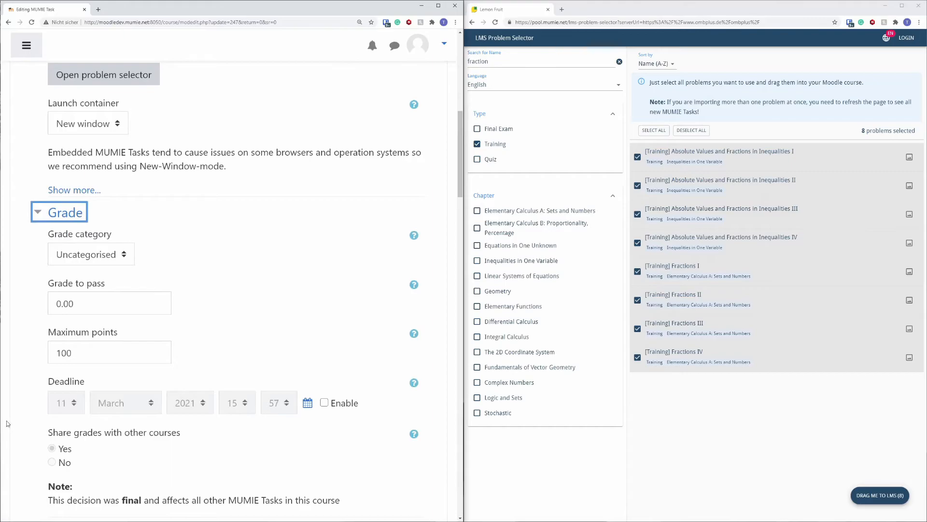
click(324, 403)
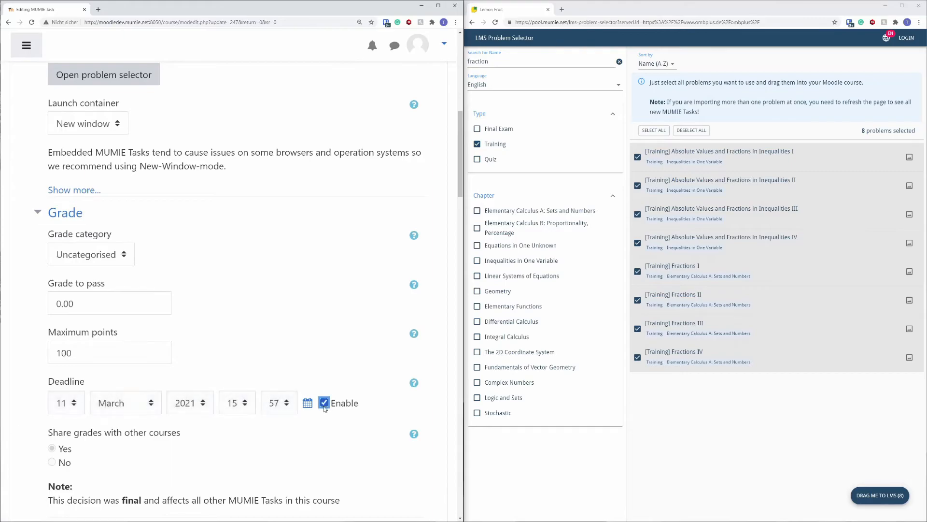
click(69, 405)
scroll(66, 381, down, 3)
click(60, 384)
scroll(135, 419, down, 4)
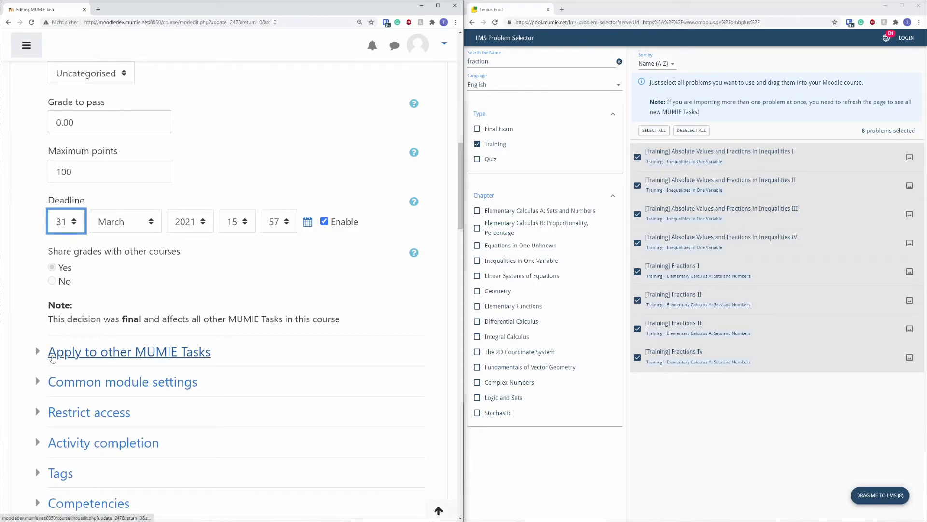
- Choose the due date as the property to apply to other MUMIE Tasks and select all of Topic 2's tasks
click(68, 353)
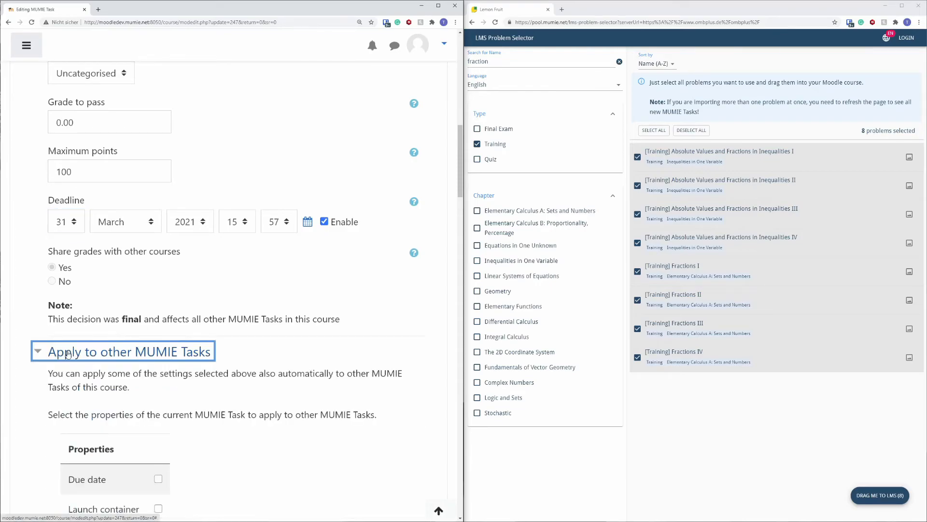
scroll(68, 353, down, 5)
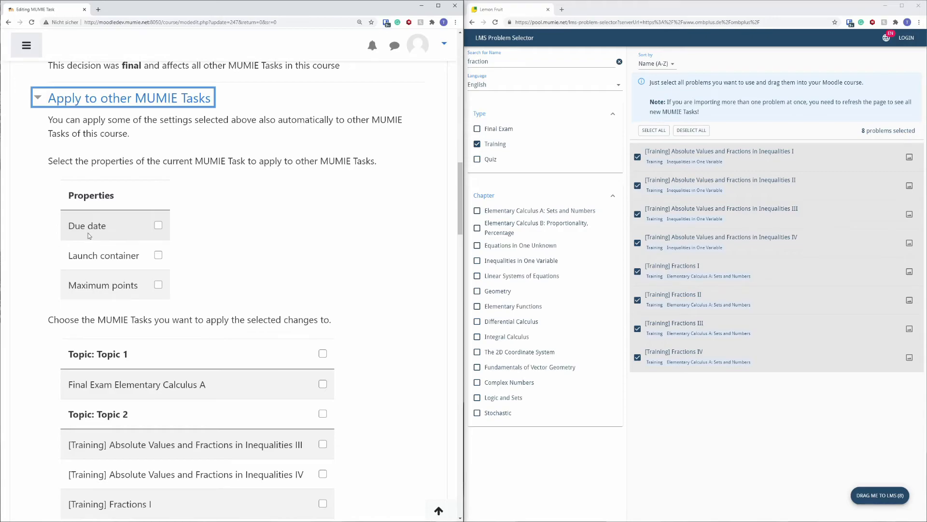
click(159, 226)
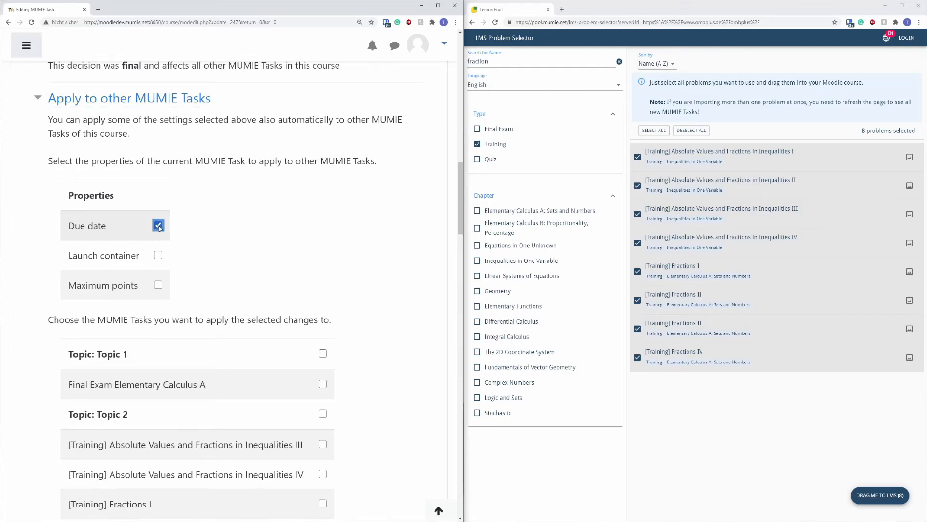
scroll(159, 226, down, 3)
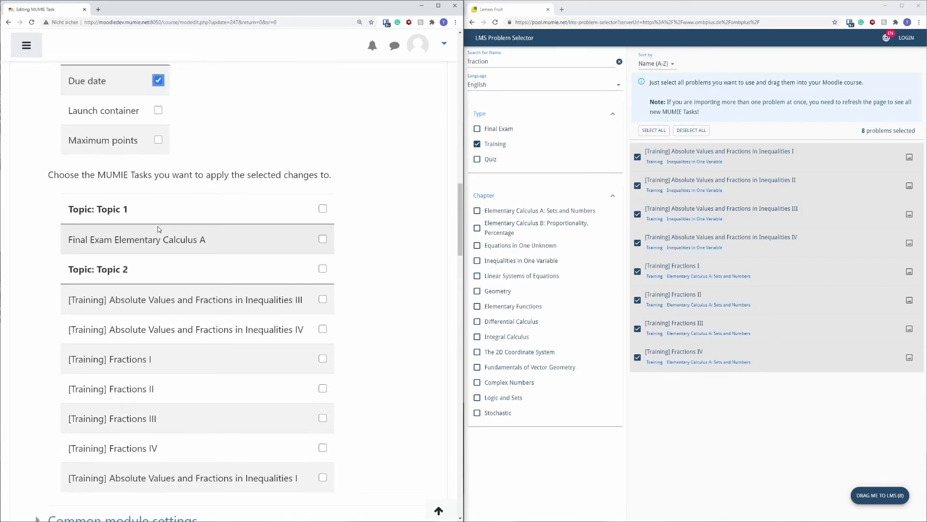
click(323, 269)
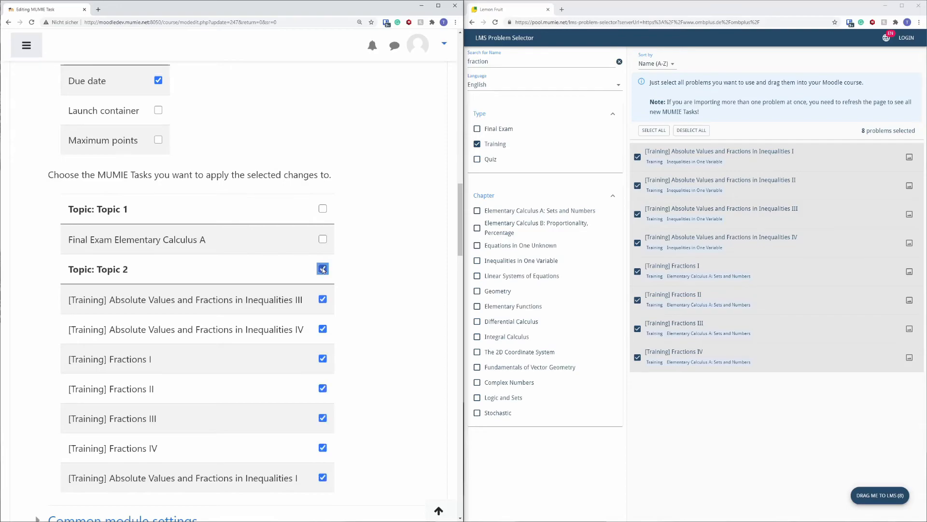
- Exclude Absolute Values and Fractions in Inequalities III, IV and I from the due date change, and save, returning to the course
click(322, 300)
click(322, 329)
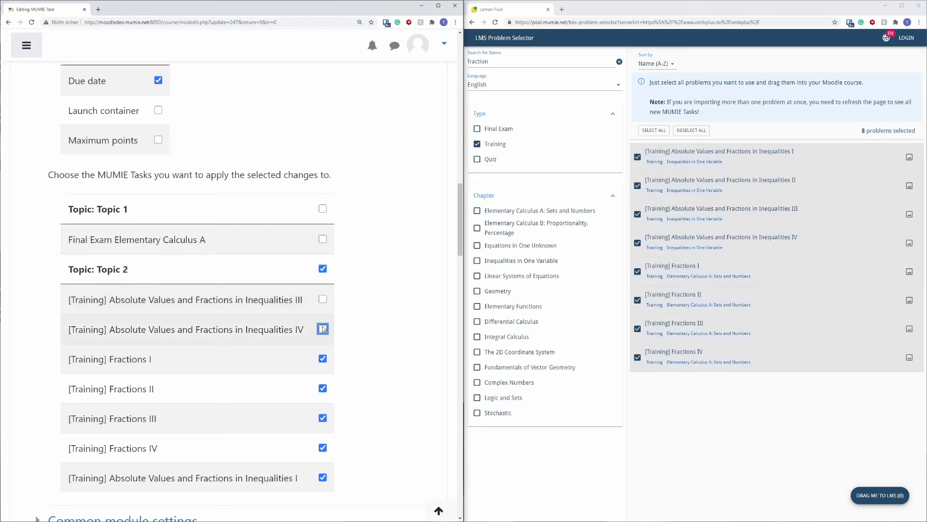
click(323, 478)
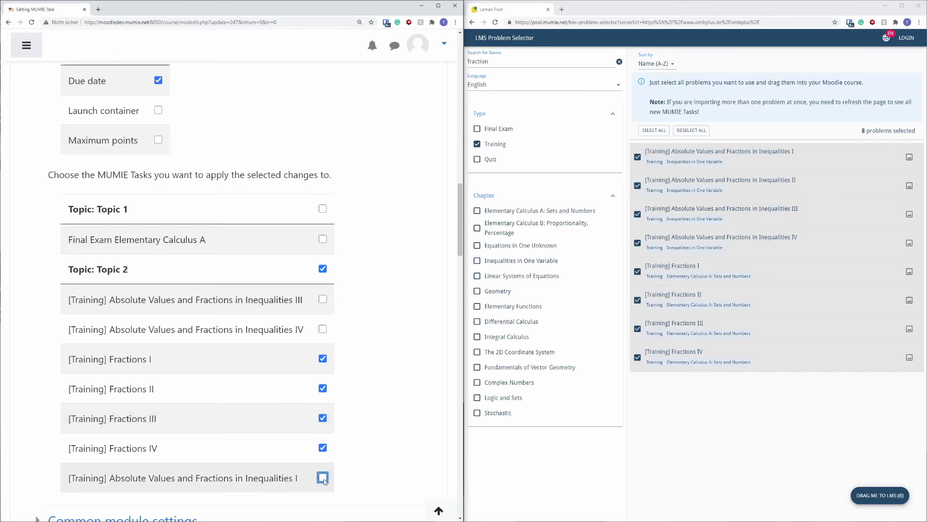
scroll(199, 384, down, 1)
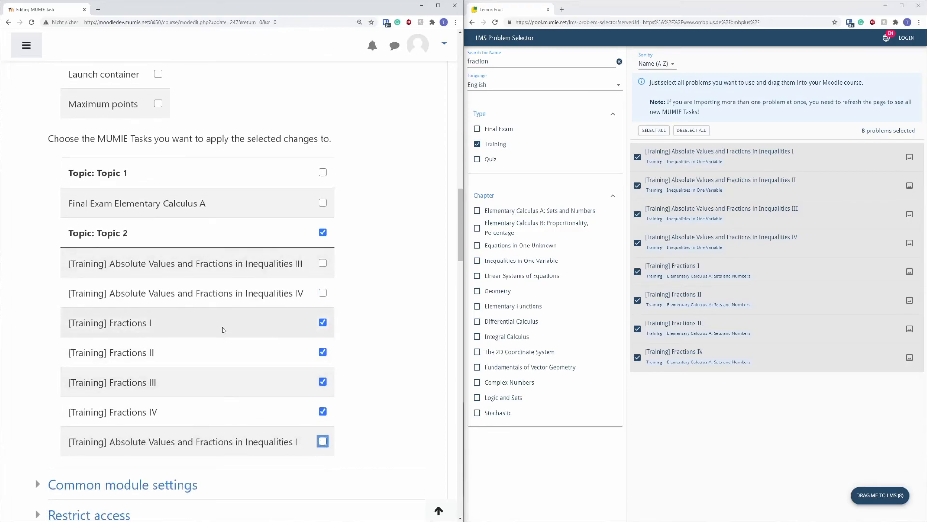
scroll(223, 330, down, 3)
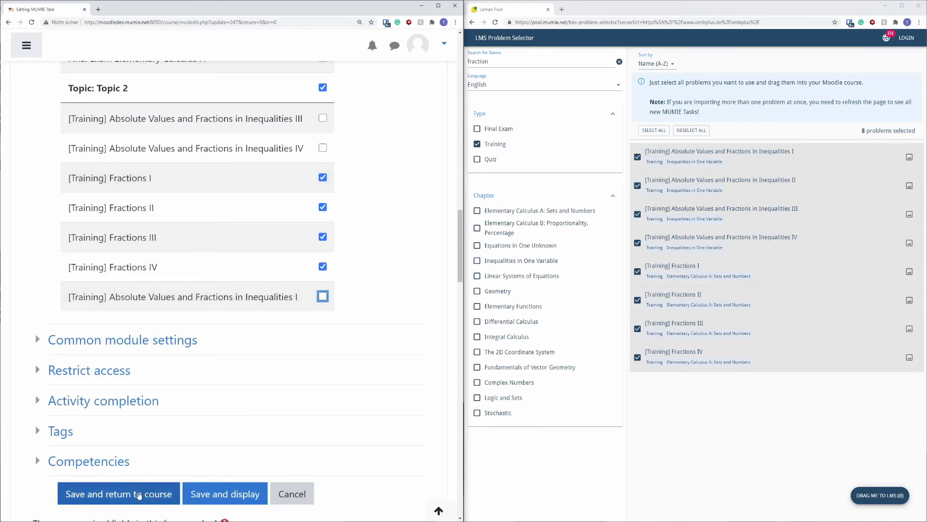
click(138, 495)
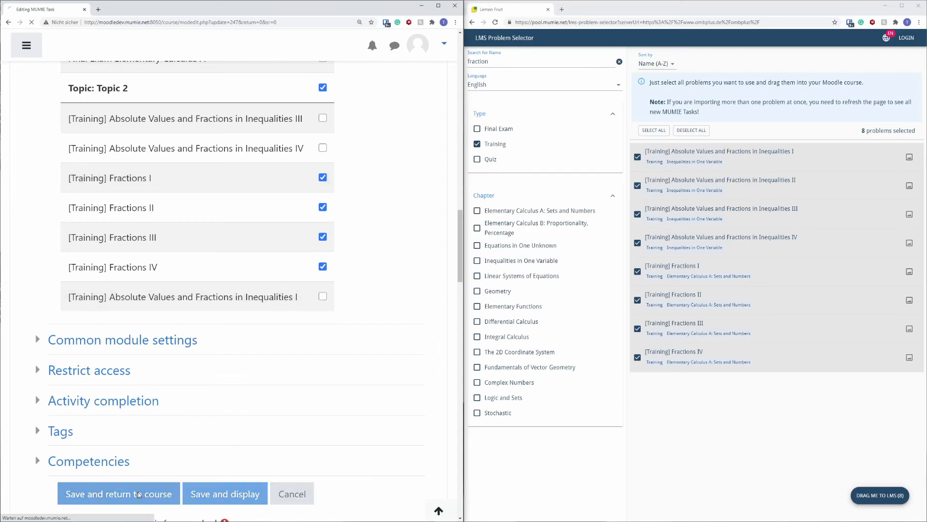